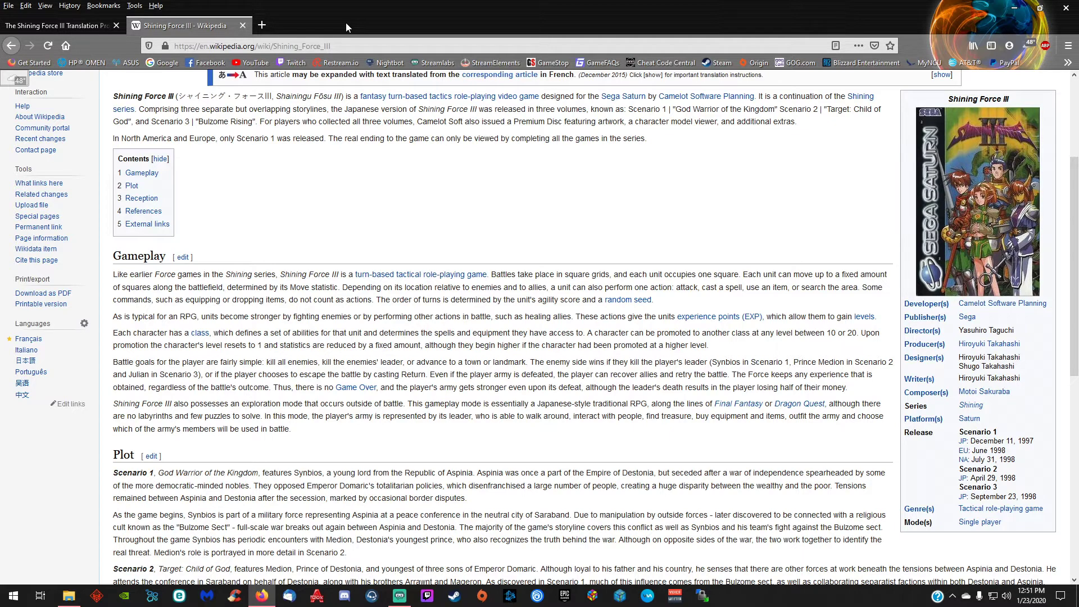
- Review the SF3Patch Version 21 news on the Shining Force III Translation Project site and view the latest patch's download prompt without saving
{"action": "left_click", "coordinate": [66, 29]}
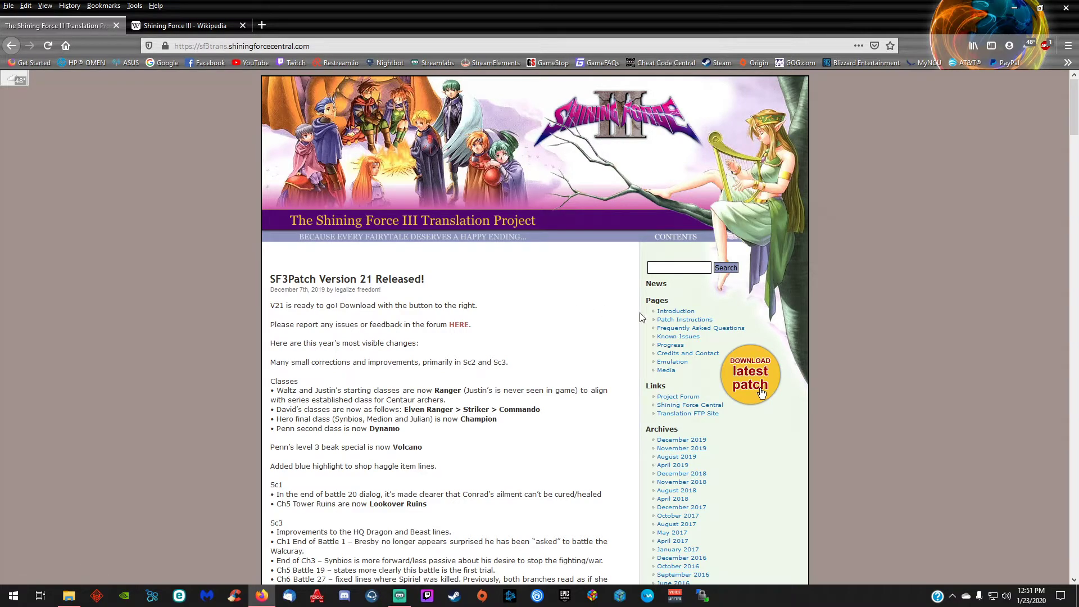
{"action": "scroll", "coordinate": [773, 491], "scroll_direction": "down", "scroll_amount": 8}
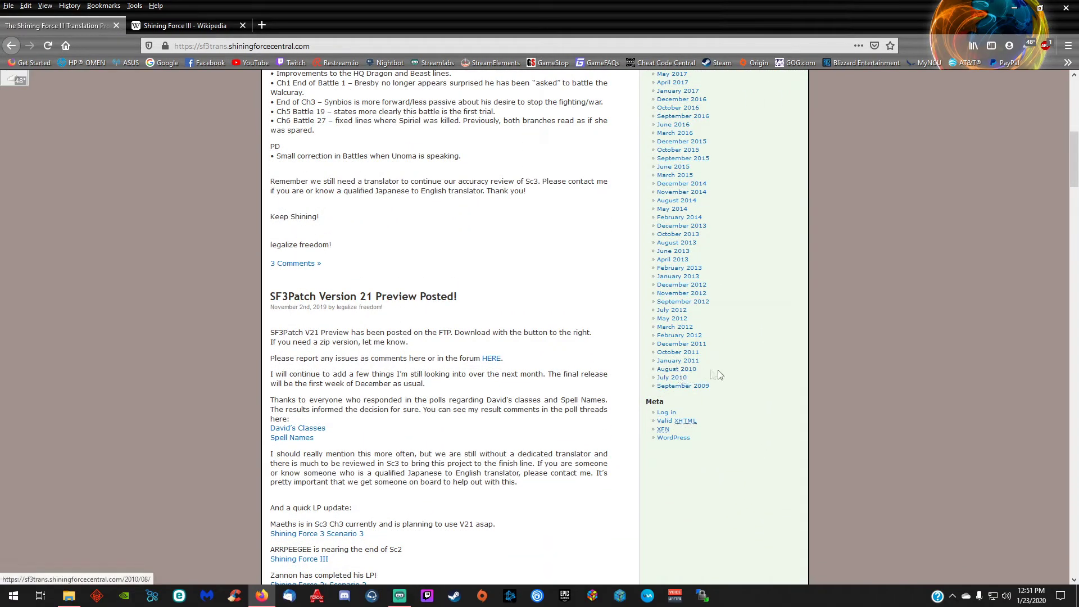
{"action": "scroll", "coordinate": [727, 370], "scroll_direction": "up", "scroll_amount": 6}
{"action": "scroll", "coordinate": [727, 376], "scroll_direction": "up", "scroll_amount": 3}
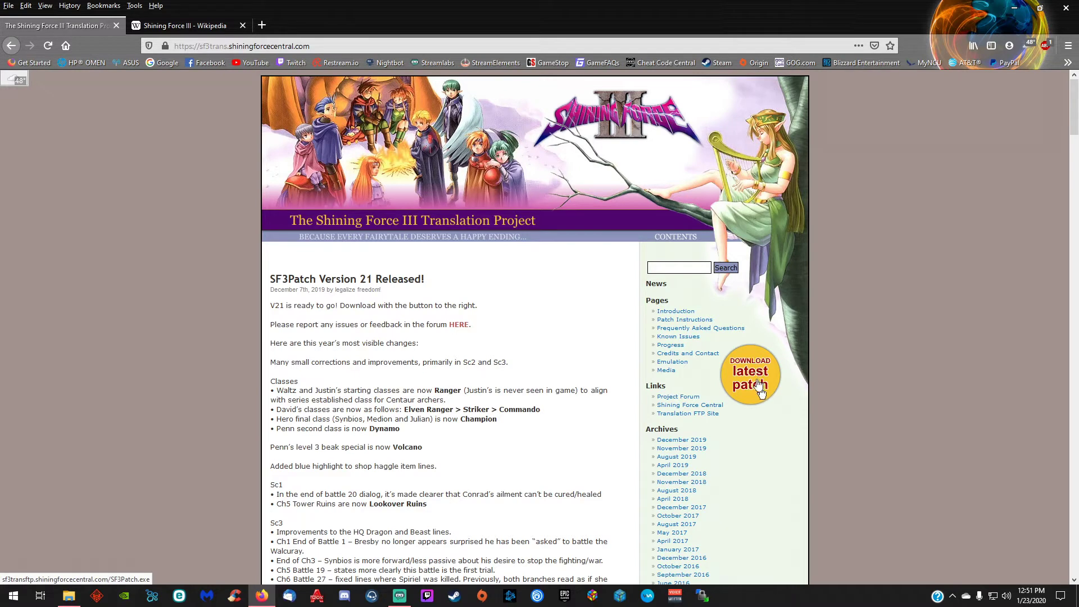
{"action": "left_click", "coordinate": [761, 388]}
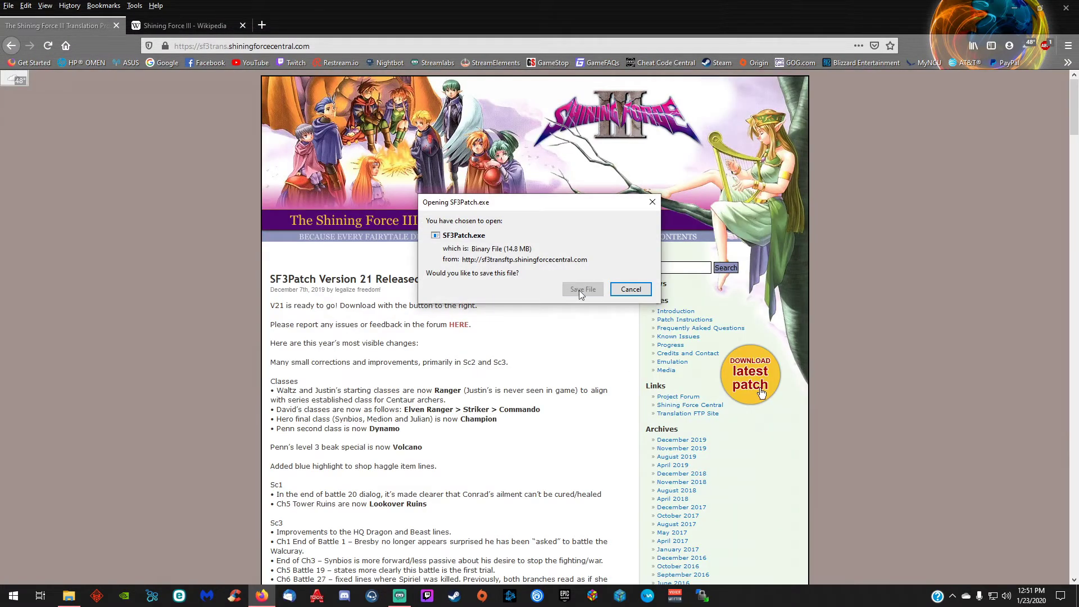
{"action": "left_click", "coordinate": [636, 294]}
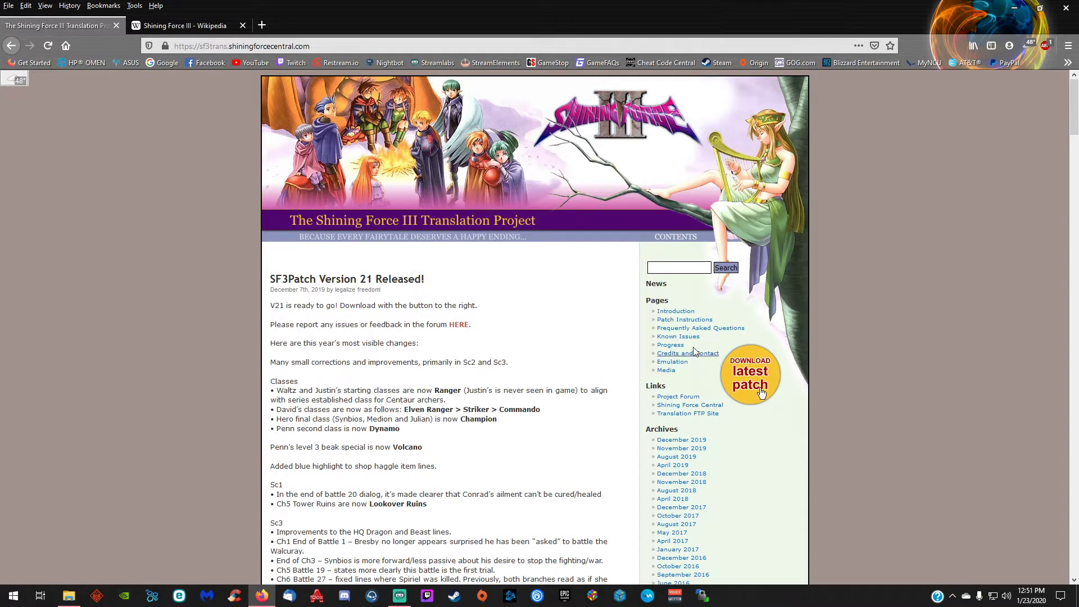
- Read the site's Patch Instructions, covering the requirements and the SF3TranslationPatcher and Isomaker options
{"action": "left_click", "coordinate": [689, 323]}
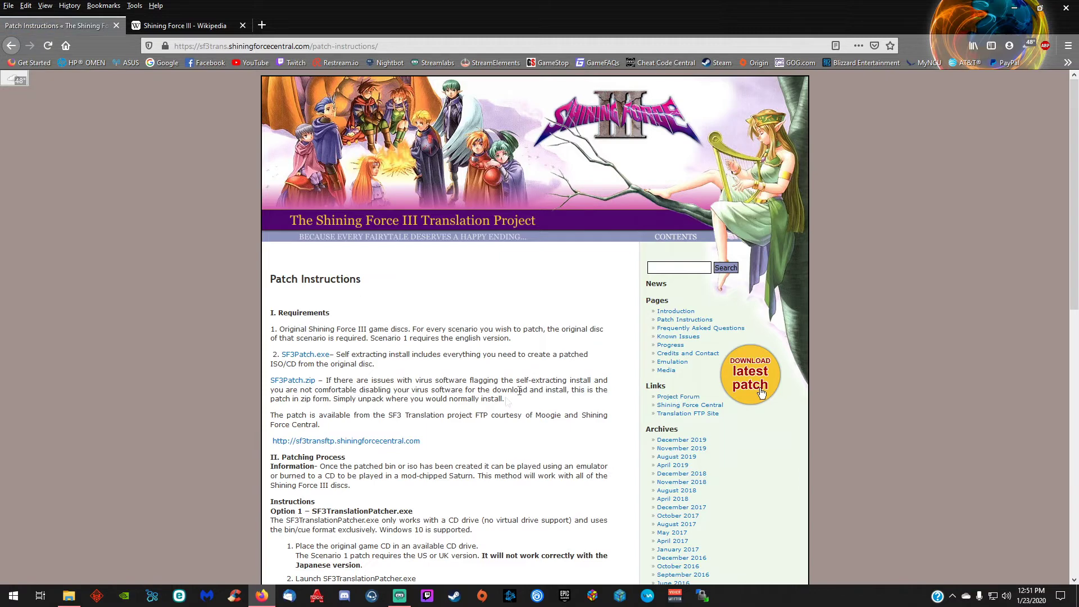
{"action": "scroll", "coordinate": [487, 404], "scroll_direction": "down", "scroll_amount": 2}
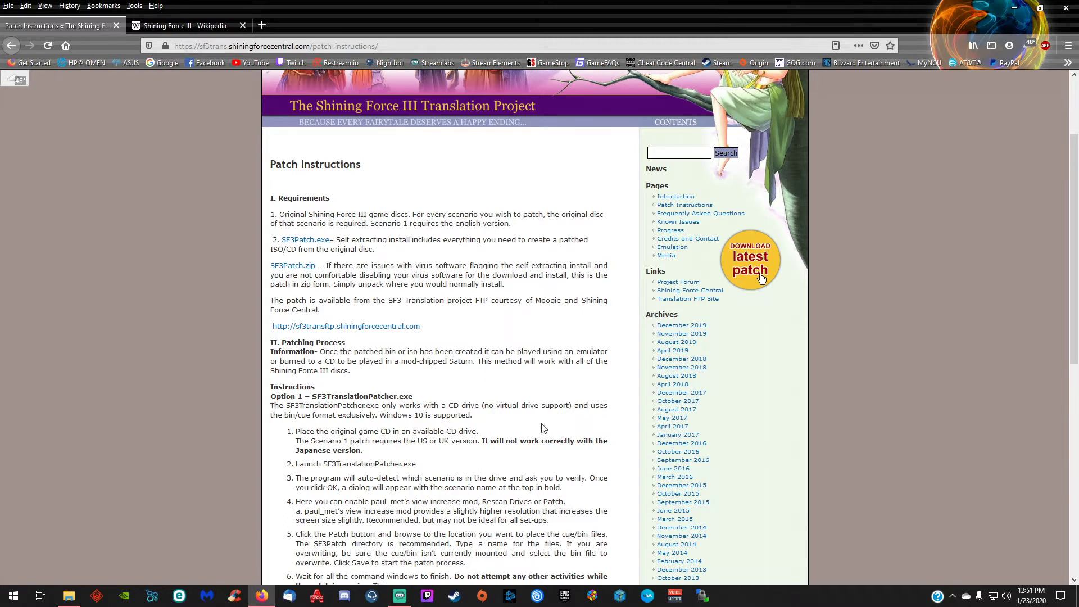
{"action": "scroll", "coordinate": [544, 428], "scroll_direction": "down", "scroll_amount": 3}
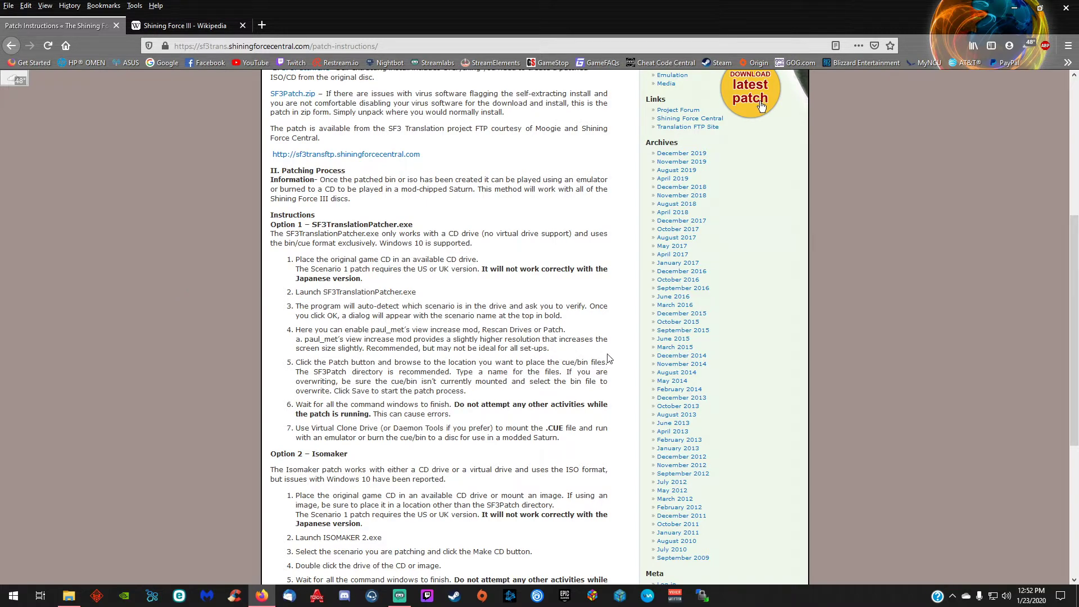
{"action": "scroll", "coordinate": [608, 358], "scroll_direction": "up", "scroll_amount": 5}
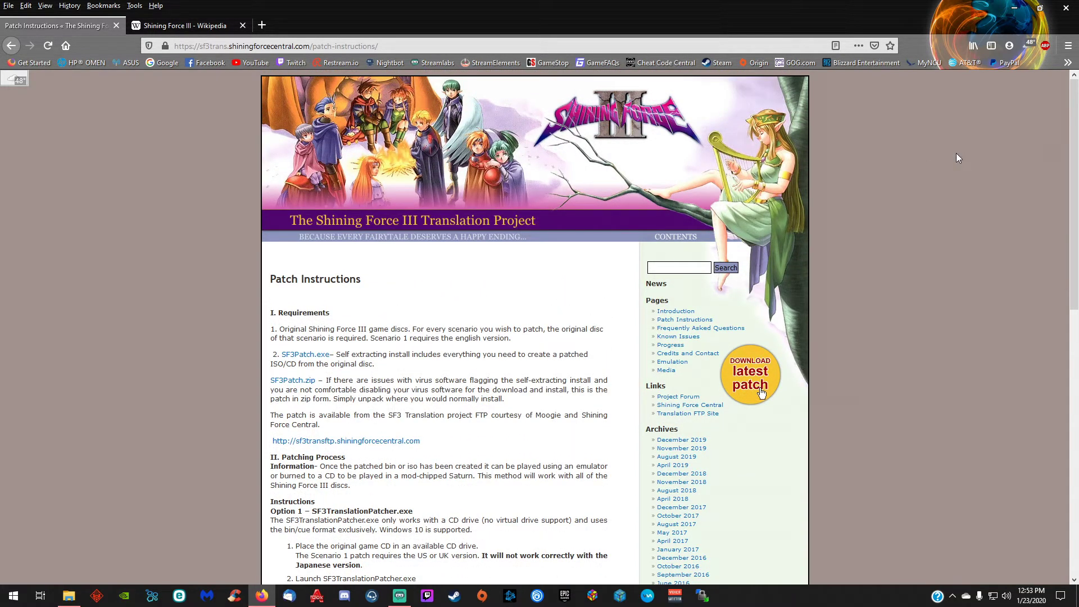
- Run the SF3Patch installer from the Shining Force III folder, extract it there, and open the extracted SF3Patch folder
{"action": "left_click", "coordinate": [1015, 8]}
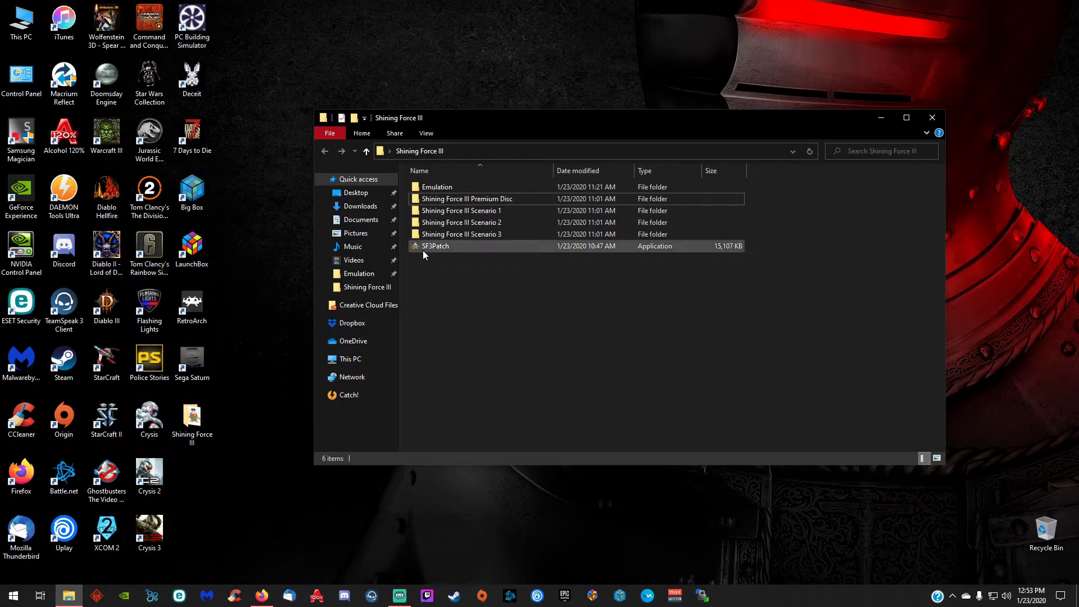
{"action": "left_click", "coordinate": [445, 251]}
{"action": "double_click", "coordinate": [446, 248]}
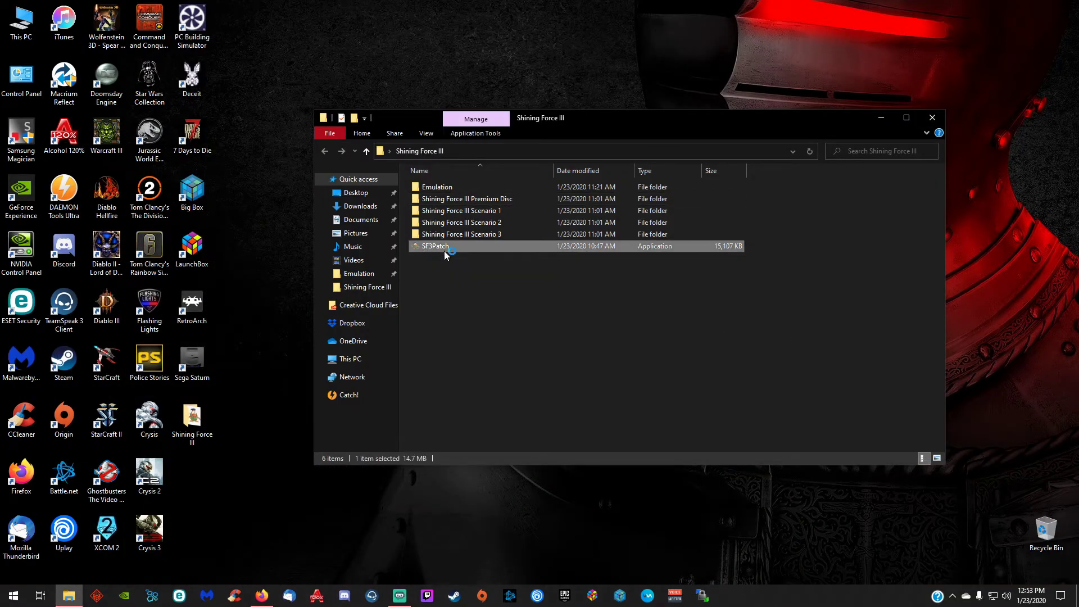
{"action": "left_click", "coordinate": [653, 345]}
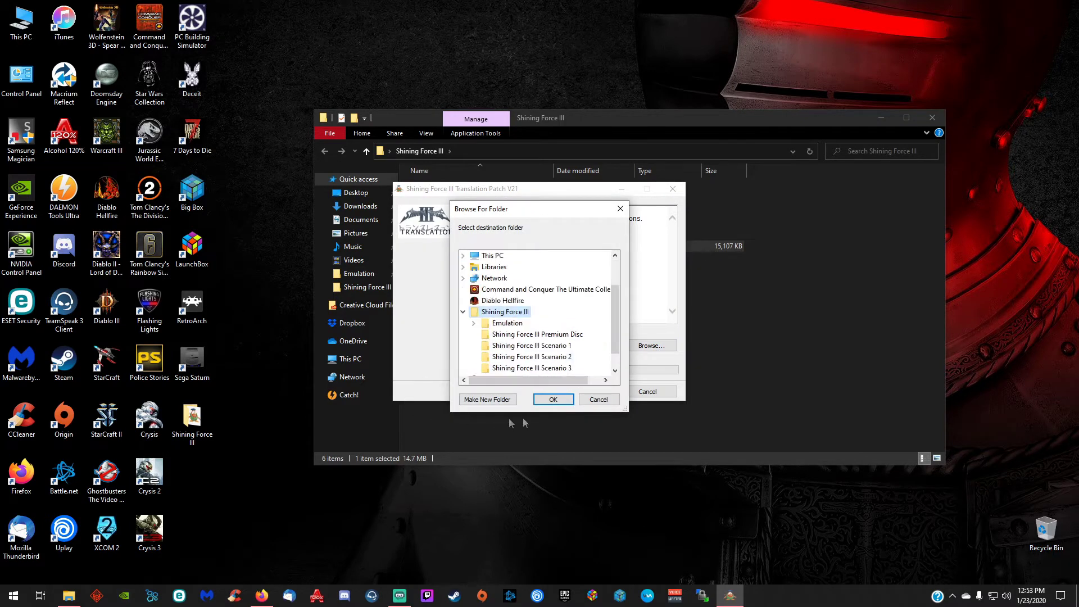
{"action": "left_click", "coordinate": [553, 400]}
{"action": "left_click", "coordinate": [585, 392]}
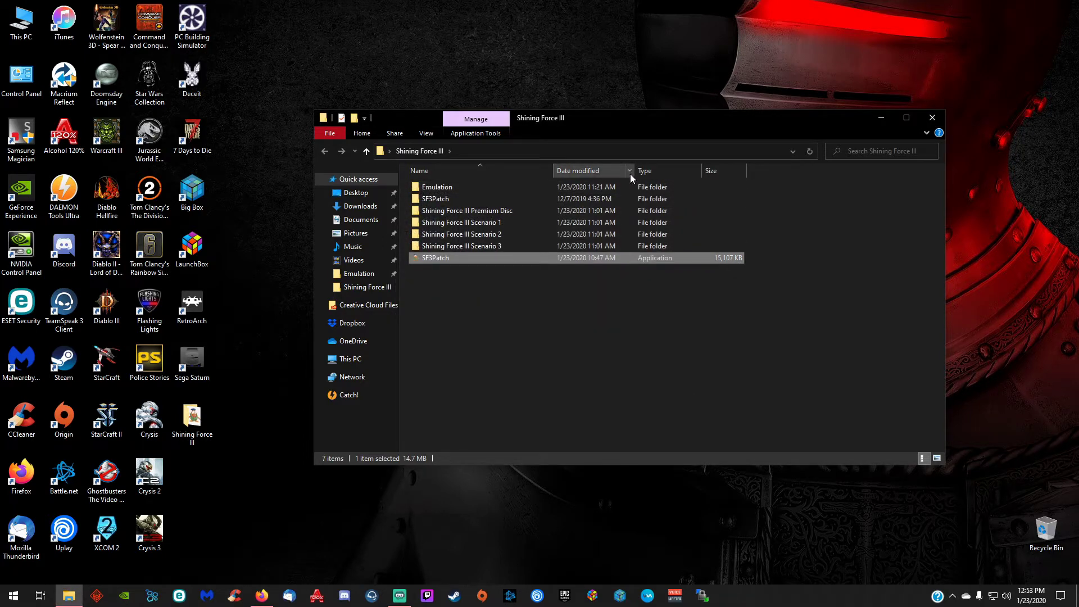
{"action": "double_click", "coordinate": [440, 199]}
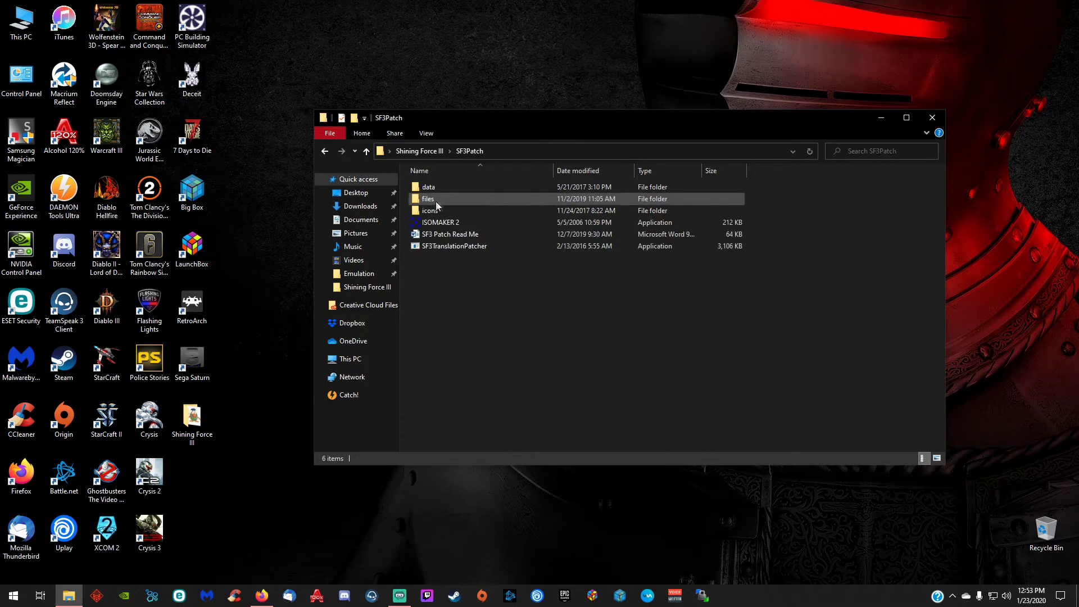
- Try to patch Shining Force 3 Scenario 1U using SF3TranslationPatcher with paul_met's view increase, and close the program
{"action": "double_click", "coordinate": [449, 248]}
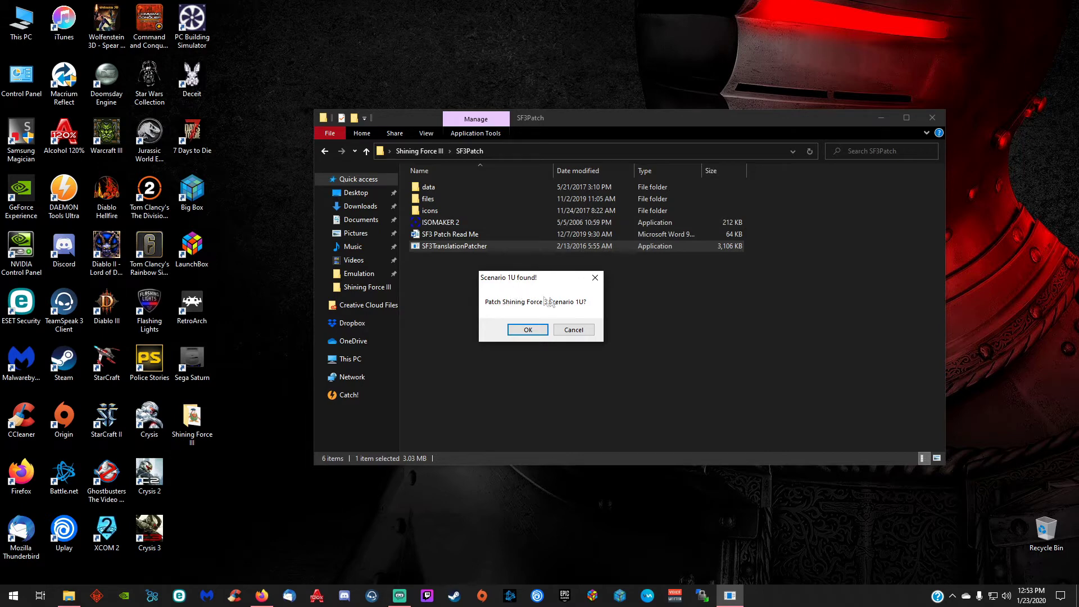
{"action": "left_click", "coordinate": [527, 331]}
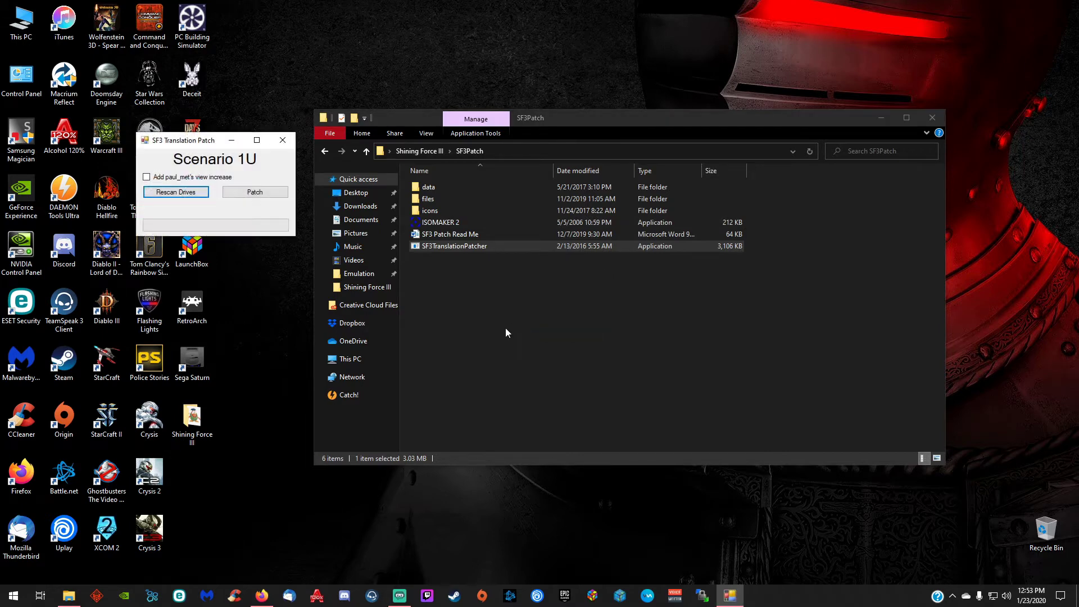
{"action": "left_click", "coordinate": [147, 177]}
{"action": "left_click", "coordinate": [255, 192]}
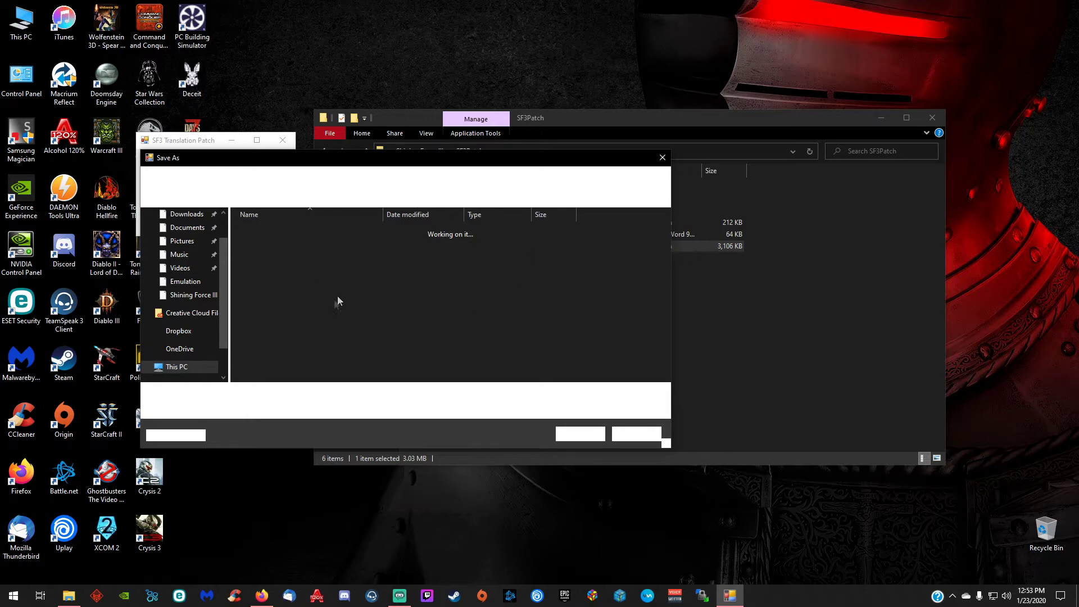
{"action": "left_click", "coordinate": [665, 160]}
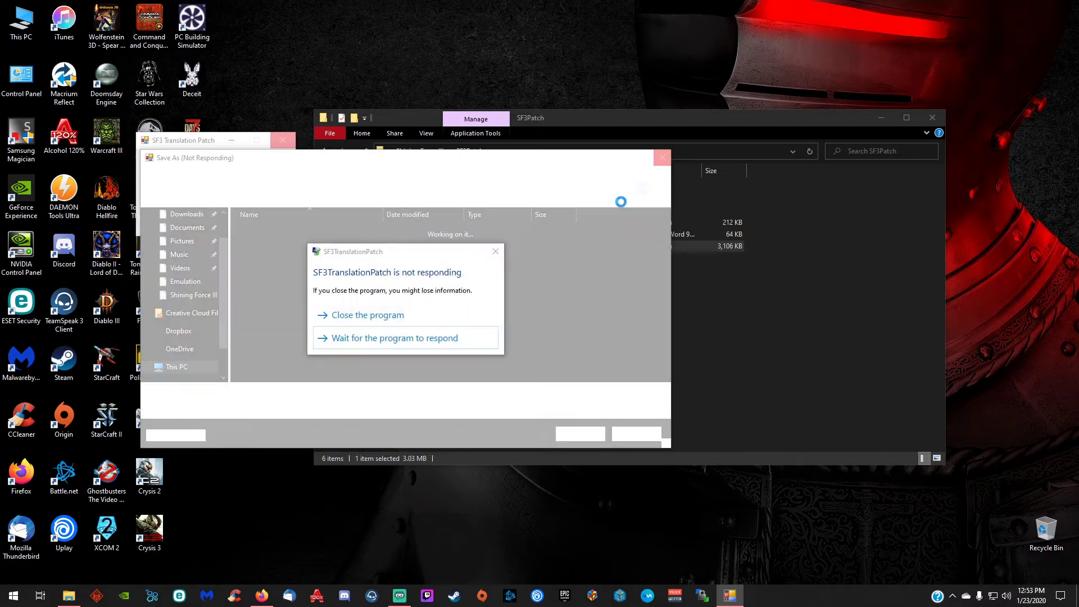
{"action": "left_click", "coordinate": [398, 316]}
{"action": "left_click", "coordinate": [478, 328]}
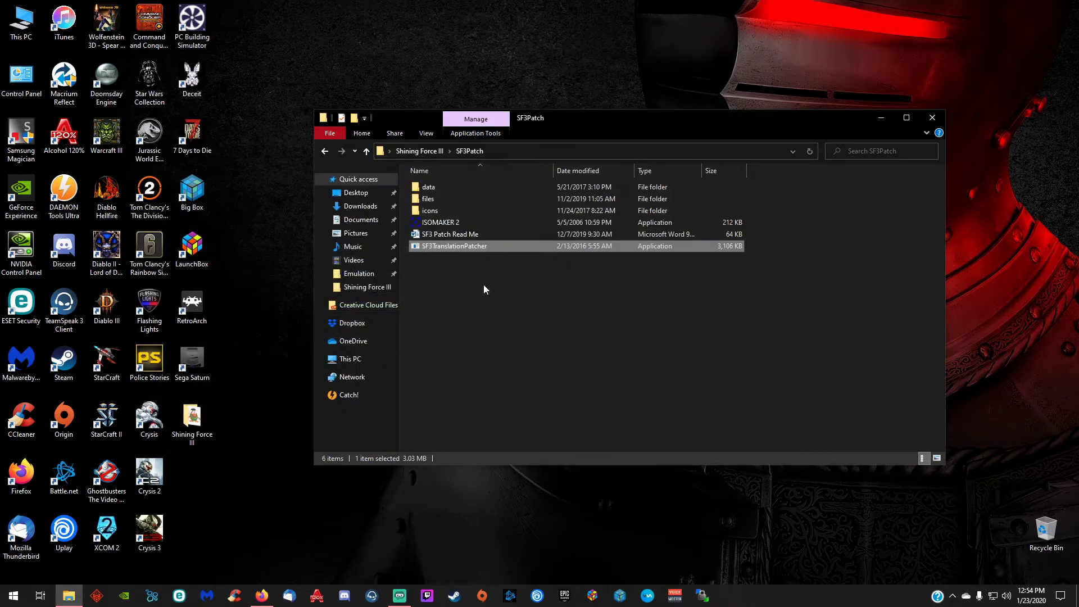
- Make a patched Scenario 1 disc image with ISOMAKER 2 from the first CD drive listed
{"action": "left_click", "coordinate": [443, 224]}
{"action": "double_click", "coordinate": [443, 223]}
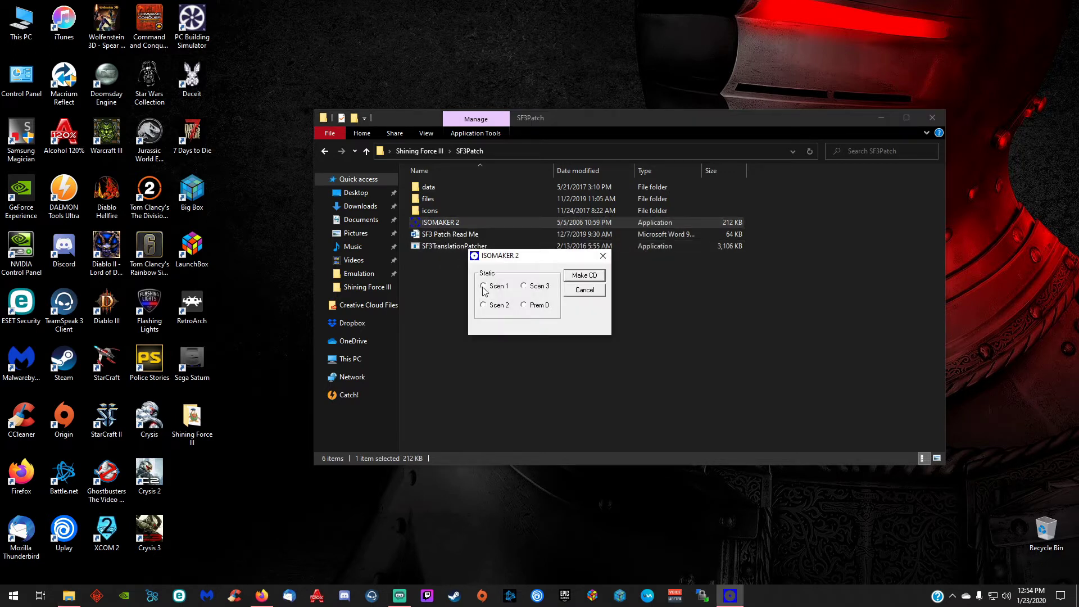
{"action": "left_click", "coordinate": [600, 278]}
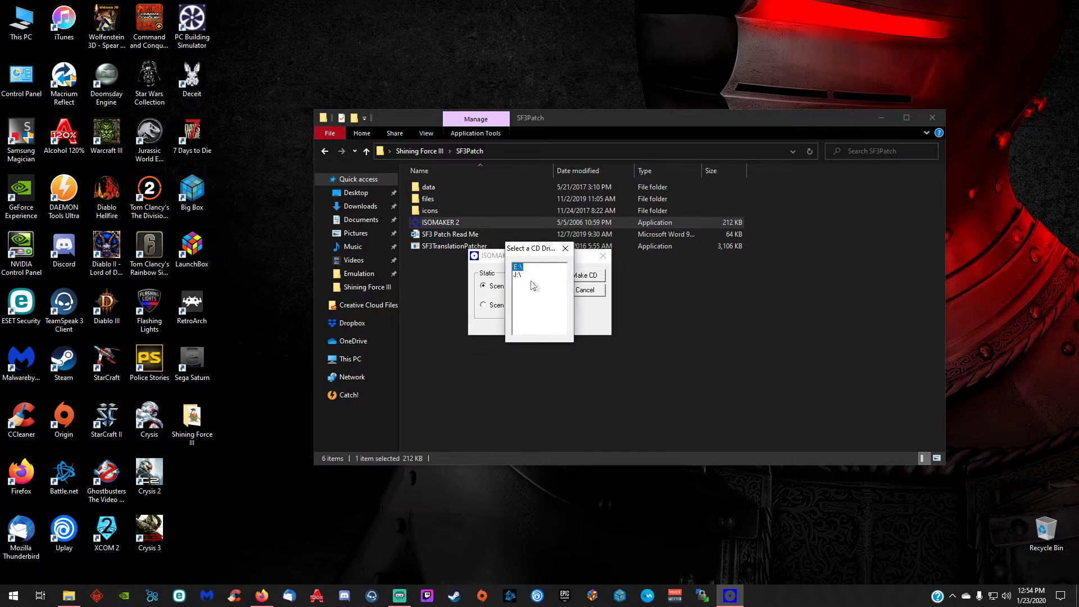
{"action": "double_click", "coordinate": [518, 268]}
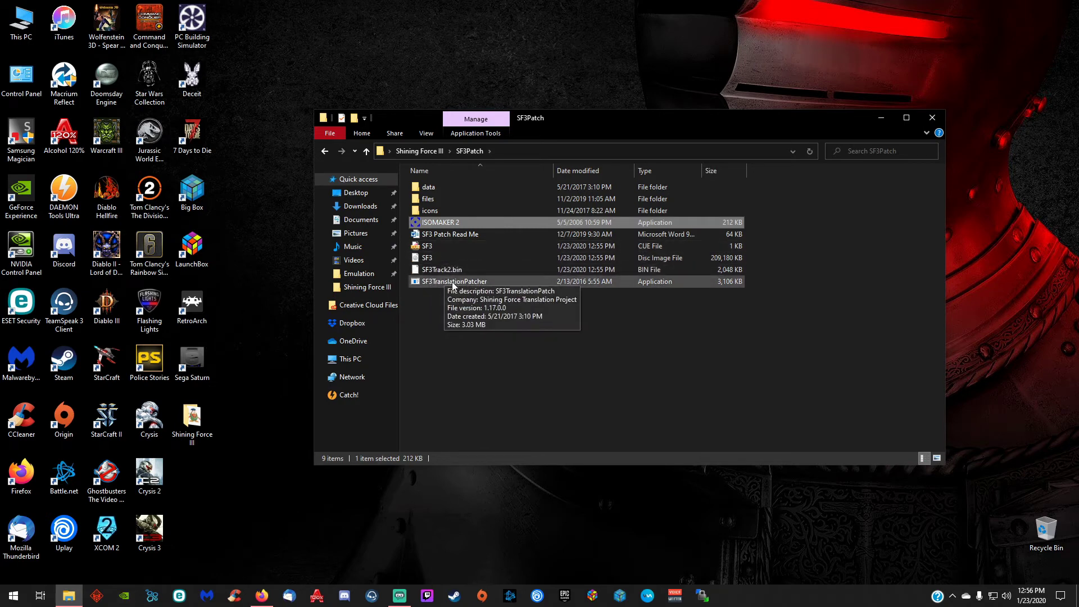
- Launch SF3TranslationPatcher for Scenario 1U, enable paul_met's view increase, and start the patch
{"action": "double_click", "coordinate": [453, 282]}
{"action": "left_click", "coordinate": [521, 327]}
{"action": "left_click", "coordinate": [118, 149]}
{"action": "left_click", "coordinate": [228, 164]}
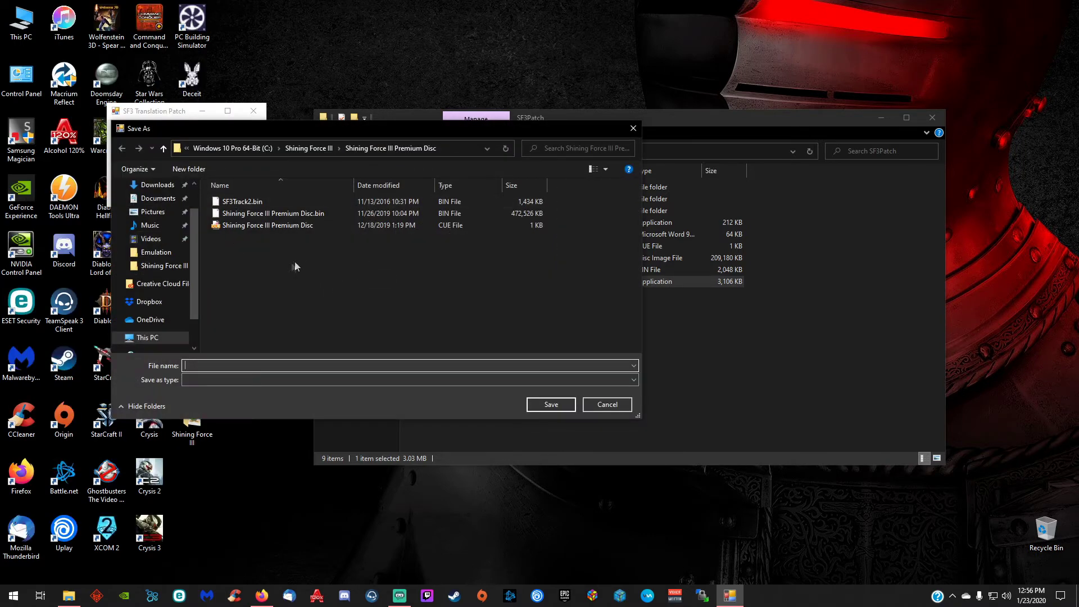
- Save the patched game as "Shining Force III Scenairo 1" in the Shining Force III Scenario 1 folder and acknowledge the patch's completion
{"action": "left_click", "coordinate": [171, 266]}
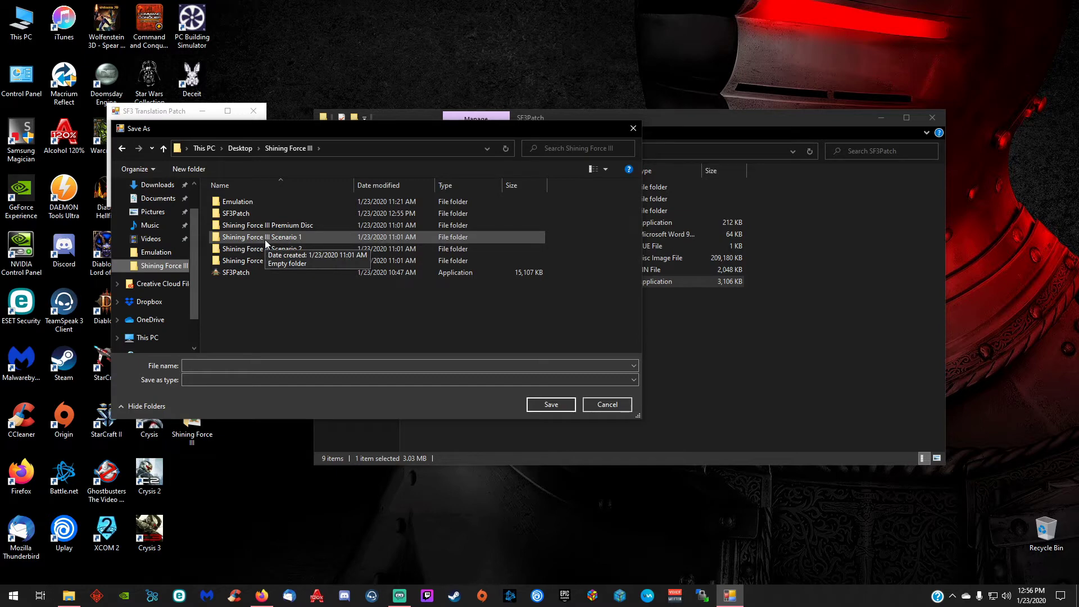
{"action": "double_click", "coordinate": [265, 240]}
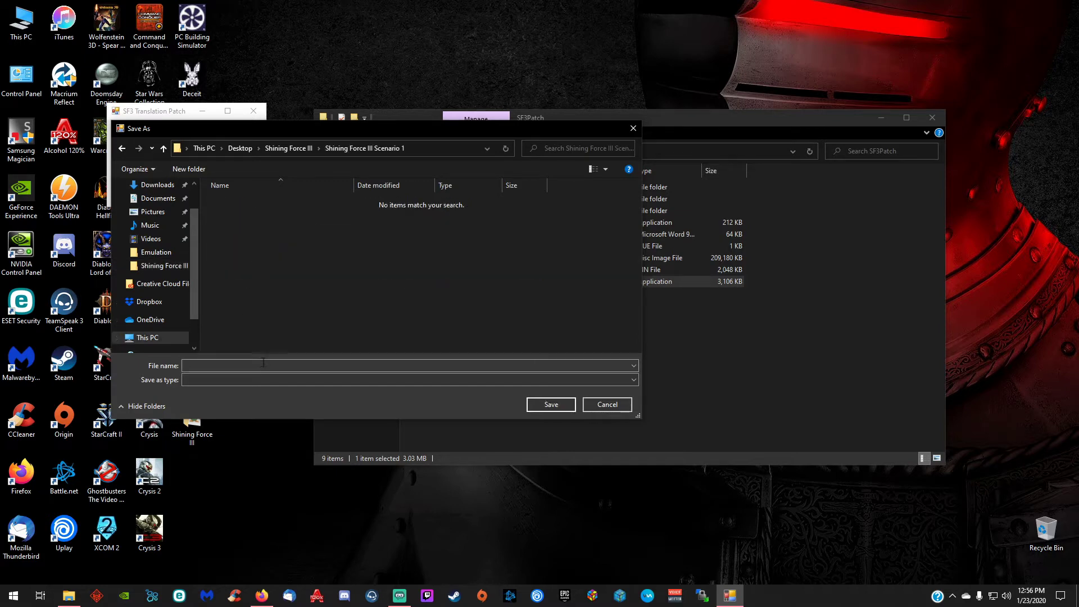
{"action": "left_click", "coordinate": [284, 366]}
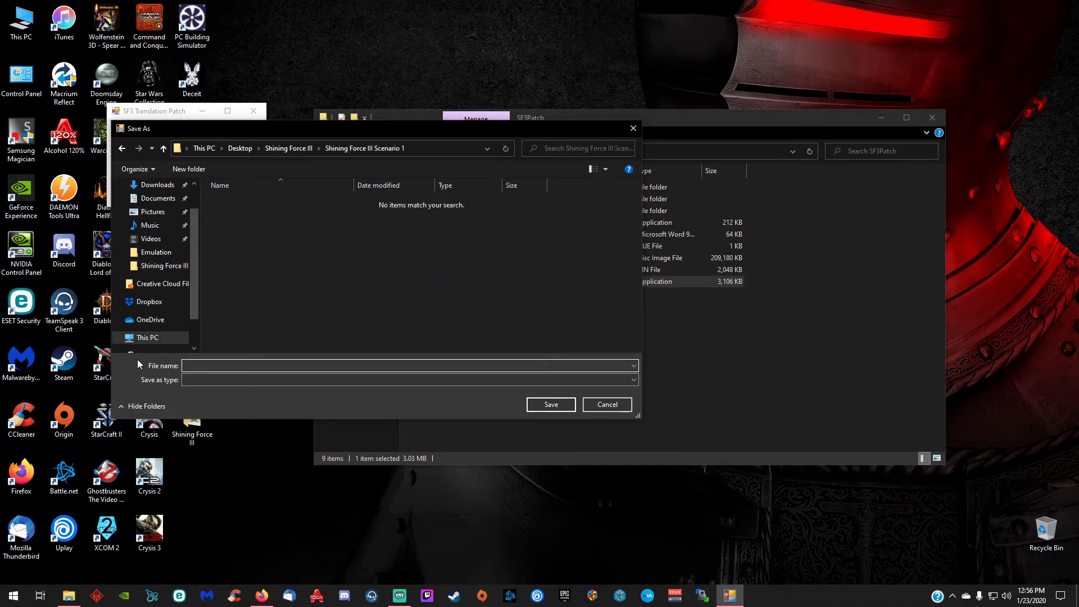
{"action": "type", "text": "Shining Force III Scenairo 1"}
{"action": "left_click", "coordinate": [551, 404]}
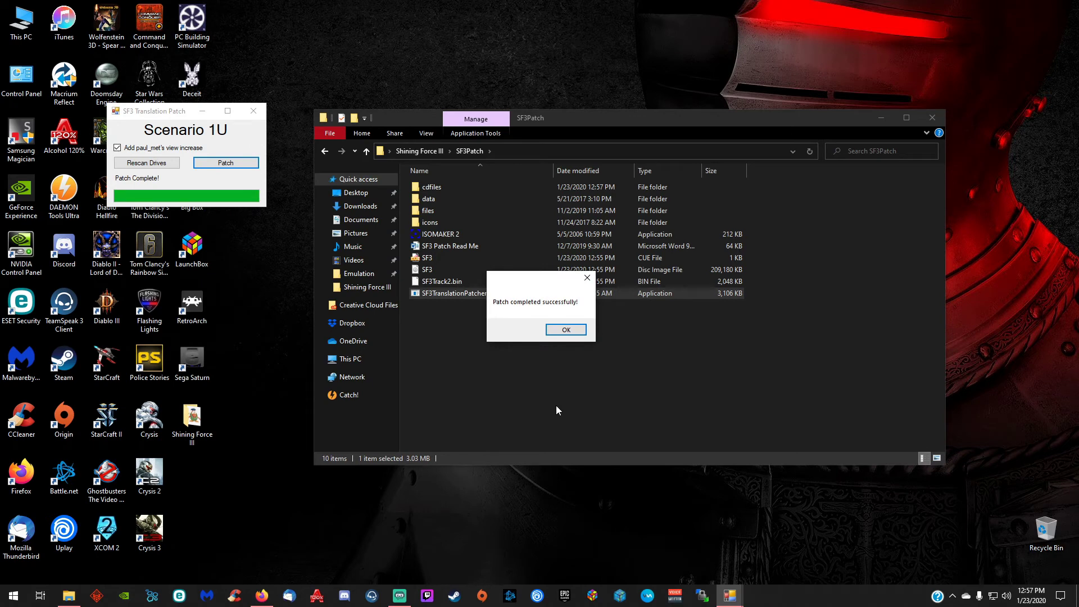
{"action": "left_click", "coordinate": [566, 330]}
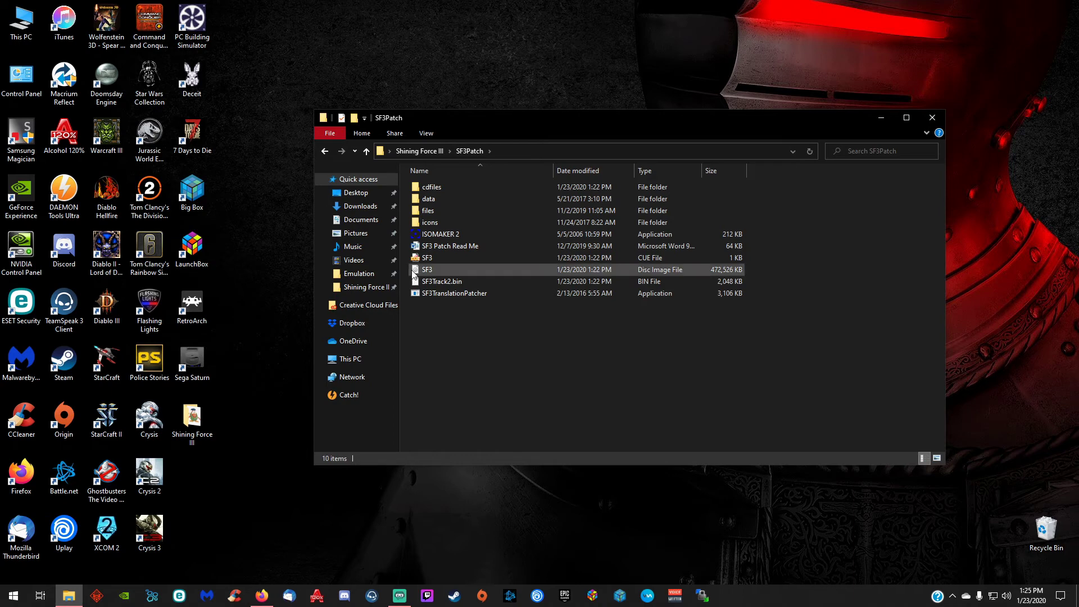
{"action": "mouse_move", "coordinate": [428, 238]}
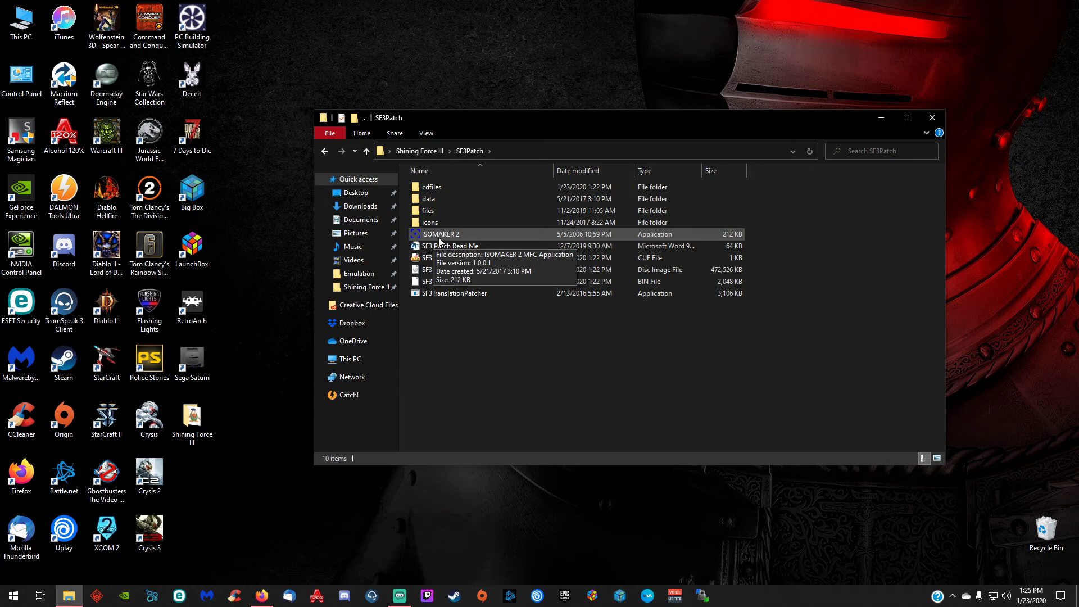
{"action": "mouse_move", "coordinate": [458, 297]}
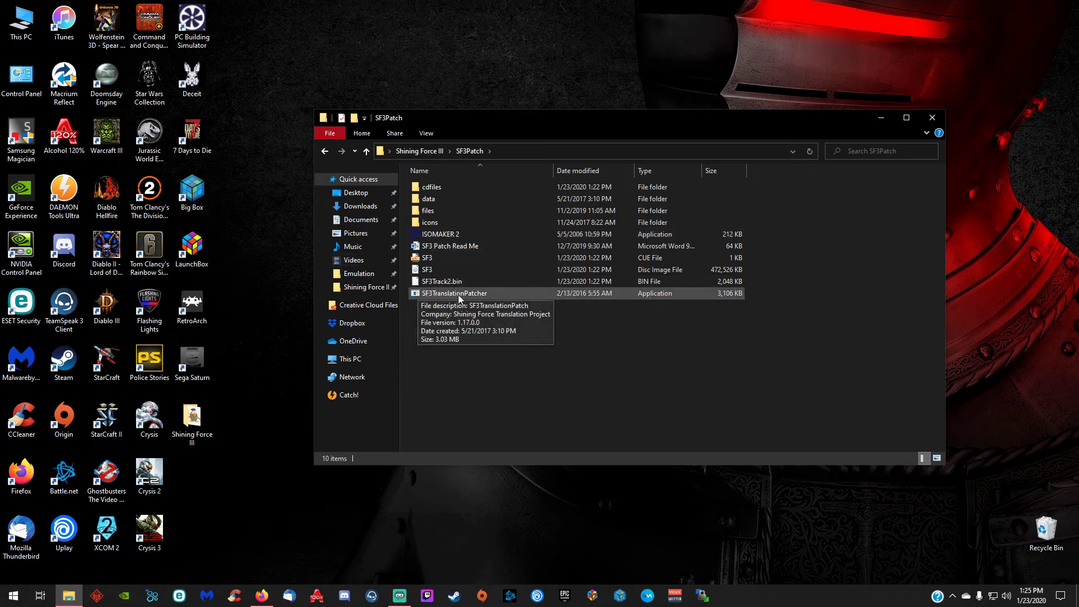